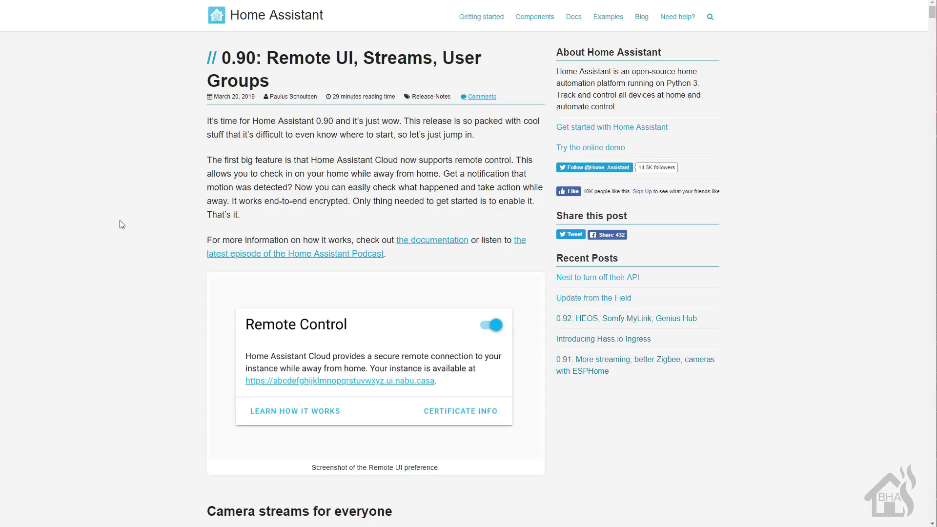
Scroll the 0.90 release post to Camera streams, dismissing the YouTube 'More videos' overlay.
scroll(121, 224, down, 2)
scroll(122, 225, down, 5)
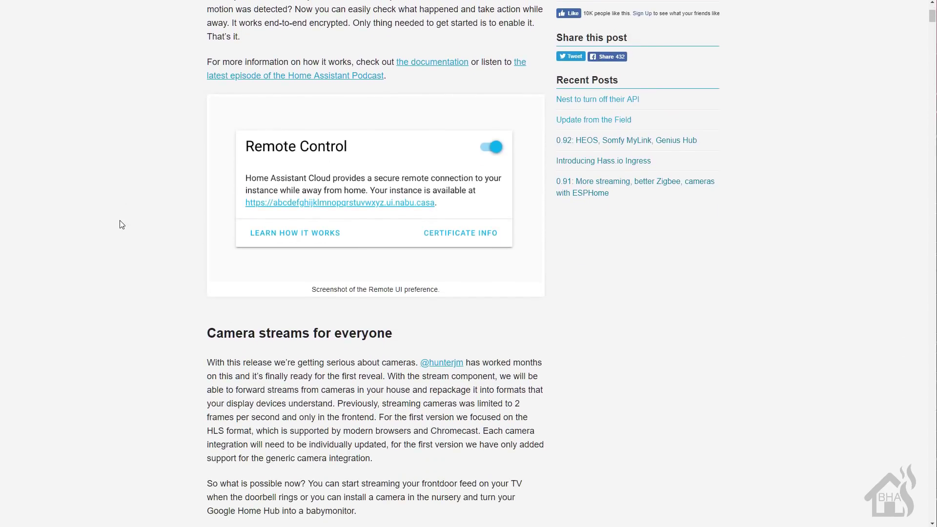
scroll(122, 224, down, 3)
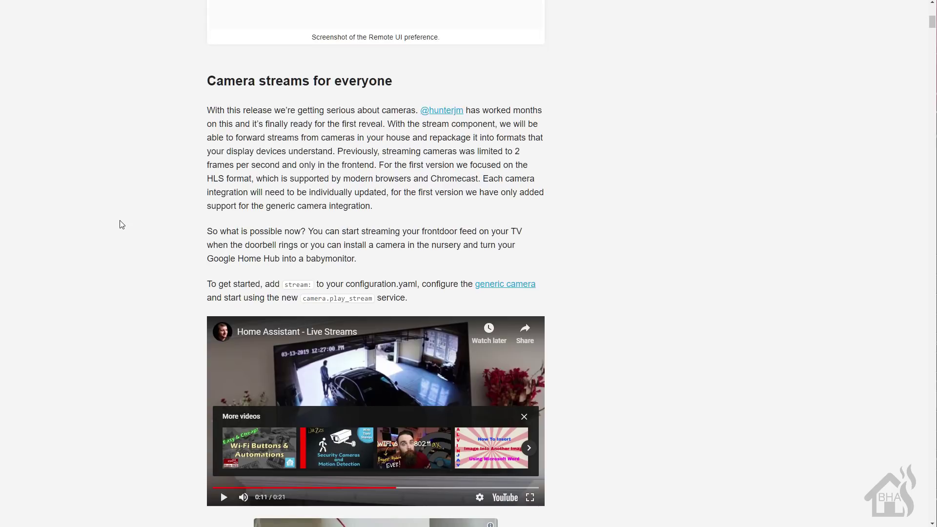
scroll(121, 225, down, 1)
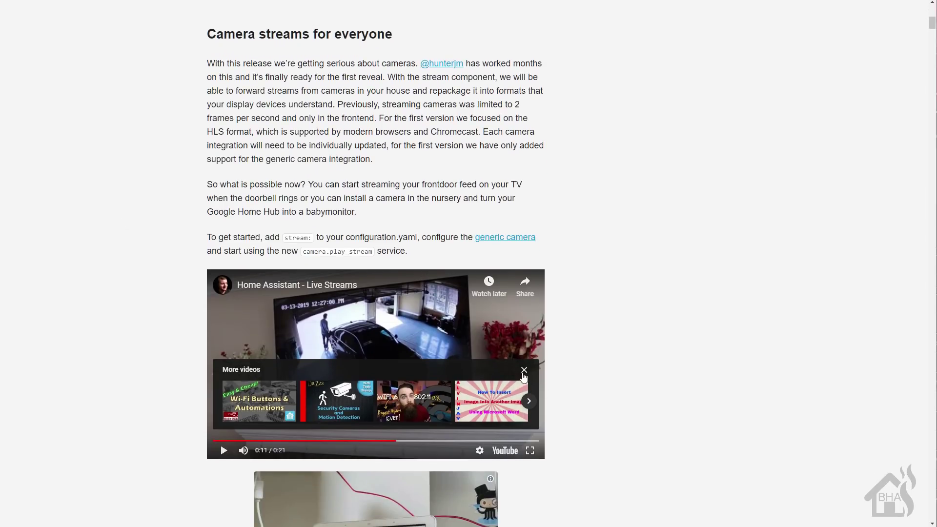
click(523, 371)
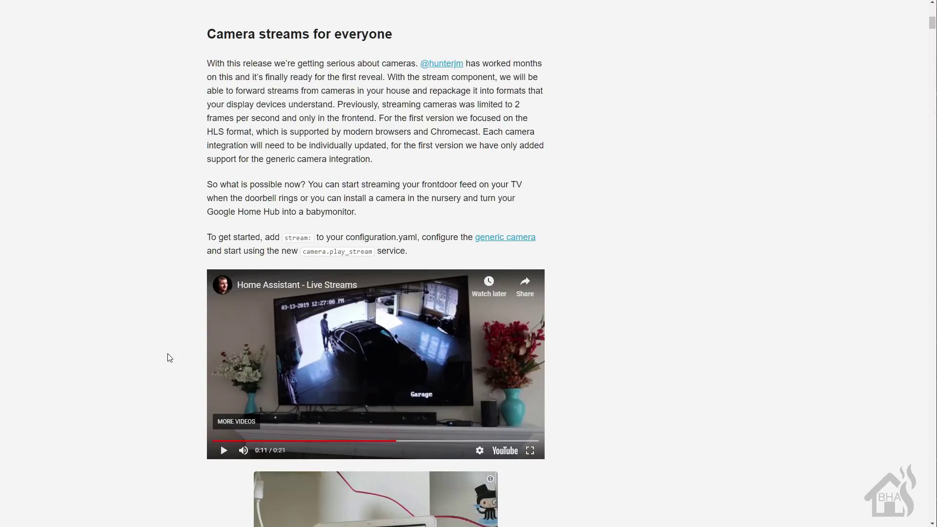
scroll(170, 358, down, 4)
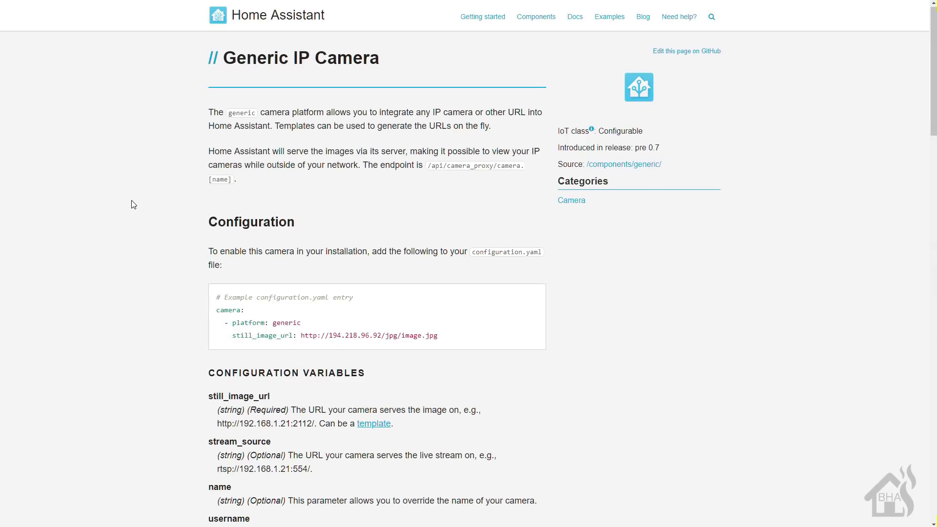
scroll(132, 204, down, 1)
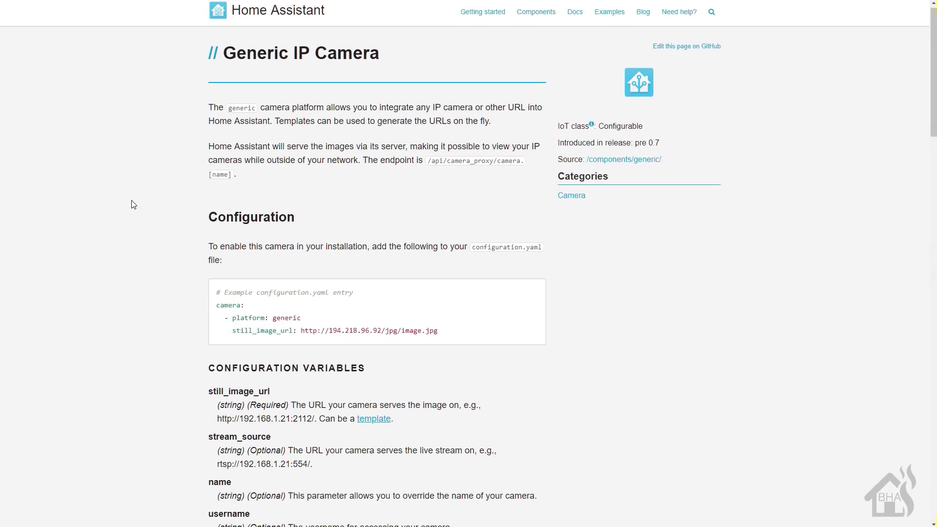
scroll(132, 204, down, 1)
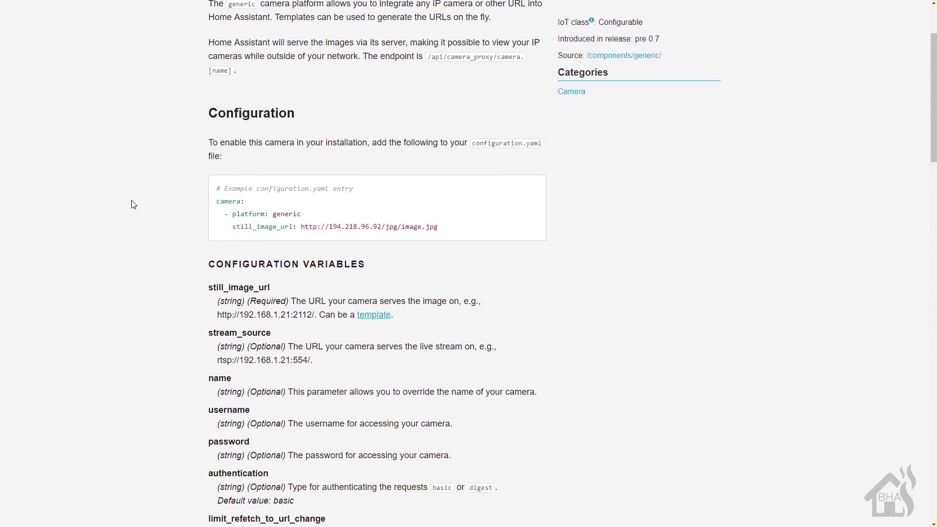
scroll(131, 204, down, 1)
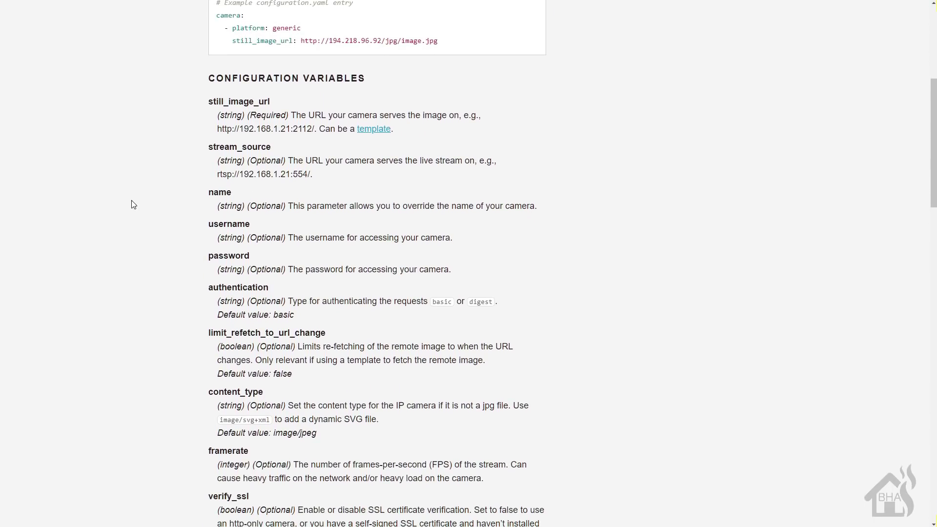
scroll(132, 204, down, 3)
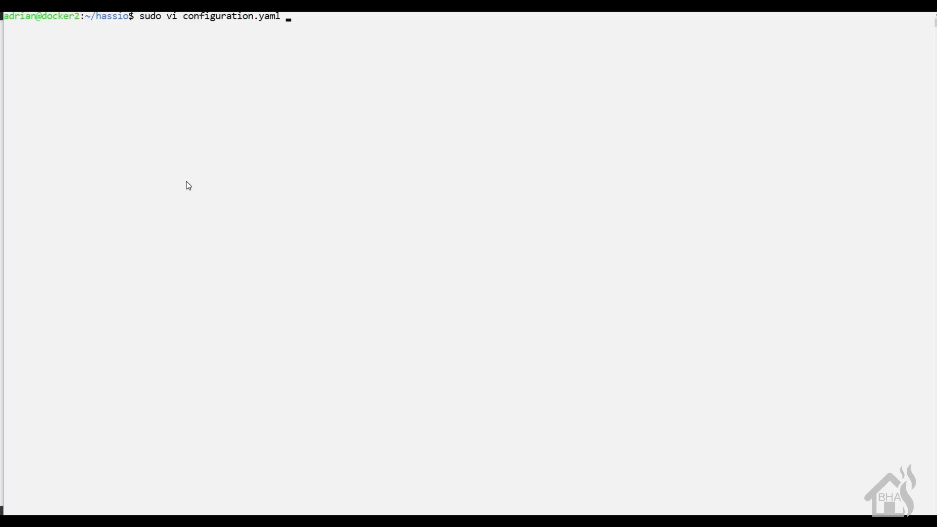
Open configuration.yaml in vi, check its stream: line beside the cameras include, and save with :wq!
key(Return)
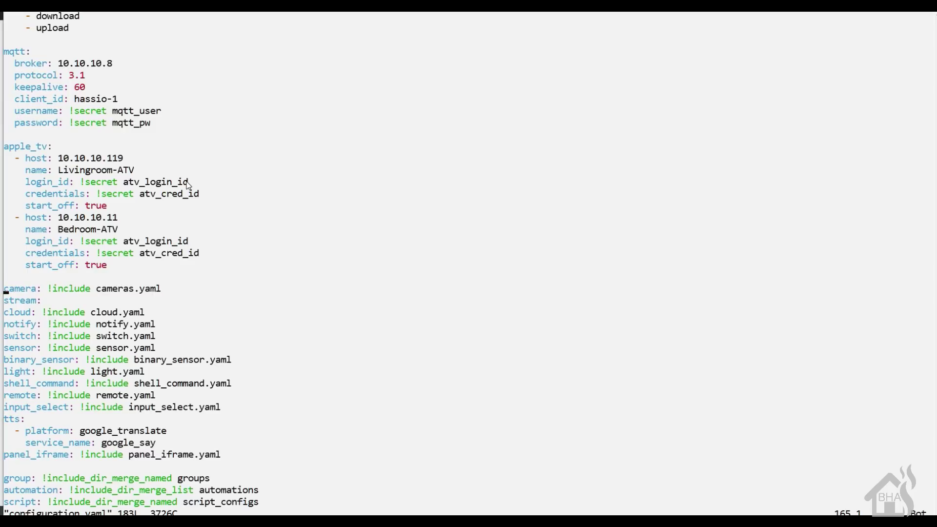
key(Down)
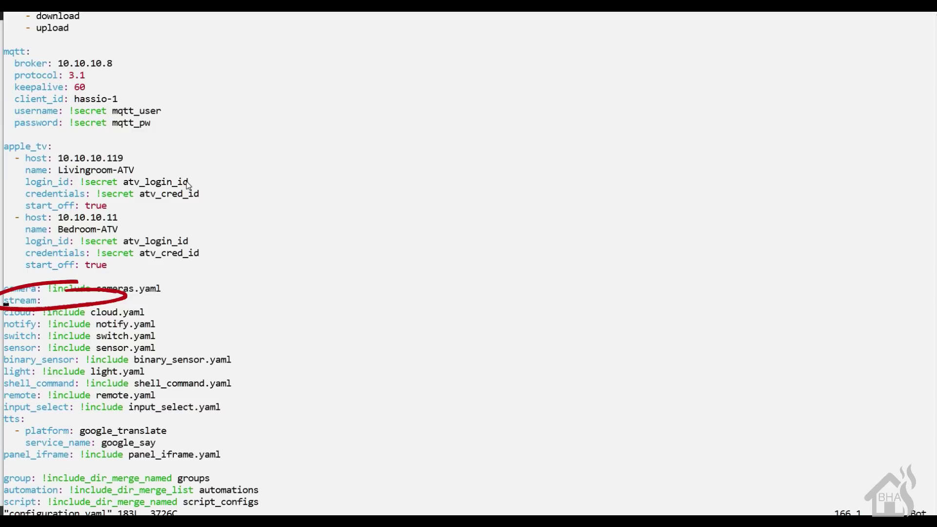
text(:wq!)
key(Return)
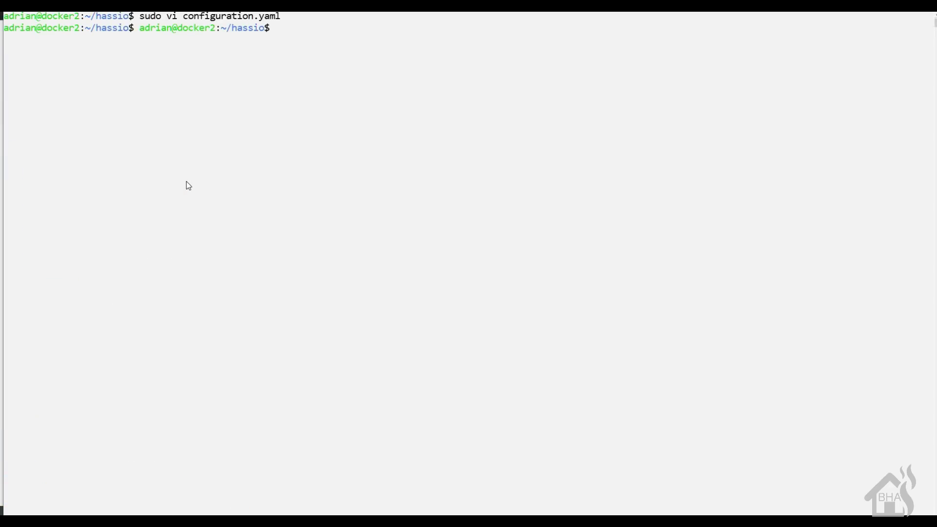
Open cameras.yaml with sudo vi, review the Front Door stream_source entry, and quit with :q!
text(sudio)
key(BackSpace)
key(BackSpace)
text(o vi ca)
key(Tab)
key(Return)
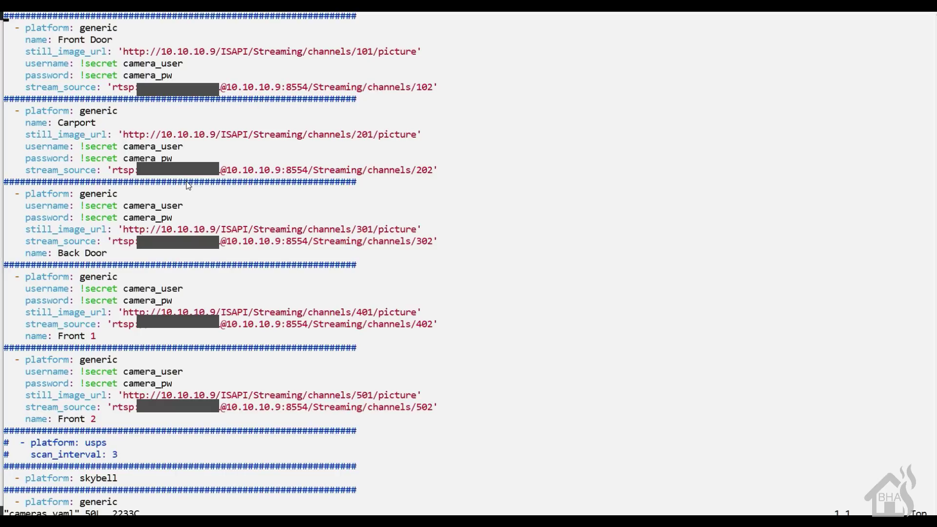
text(:)
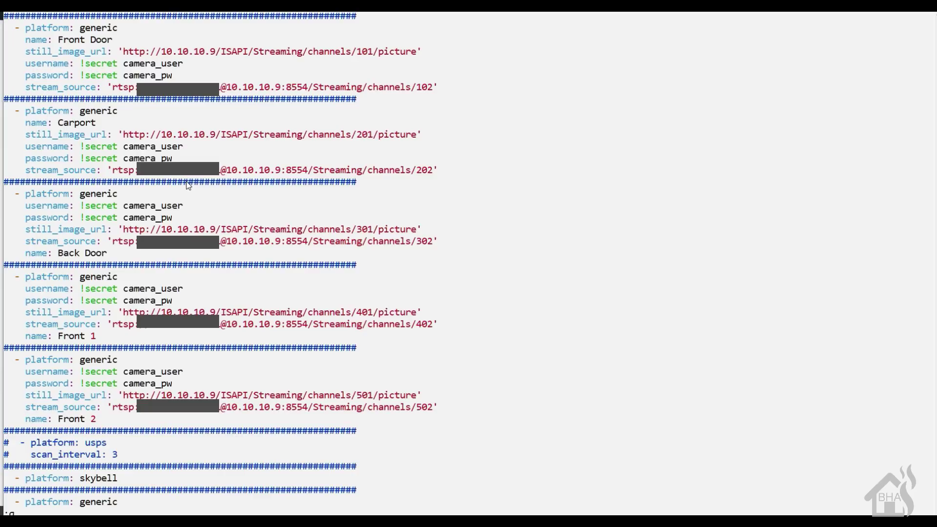
text(q!)
key(Return)
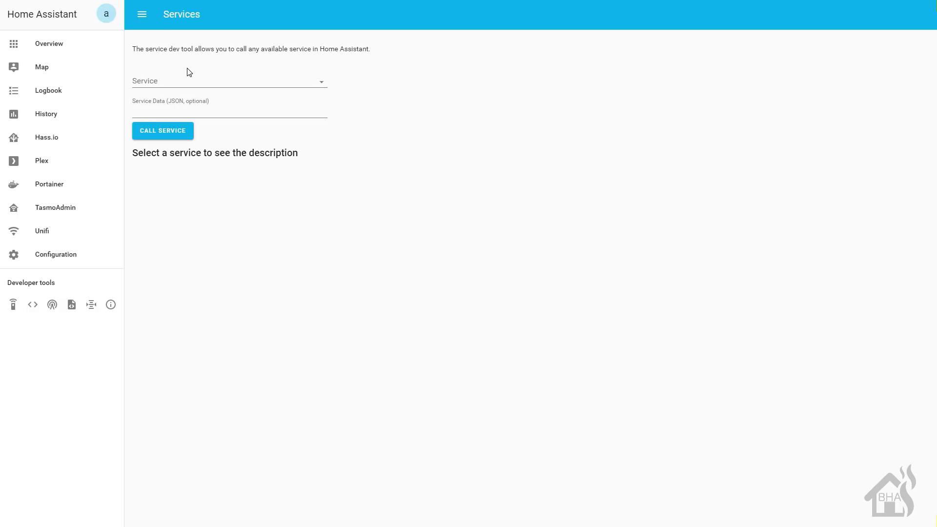
Select the camera.play_stream service and target the camera.front_door entity.
click(187, 80)
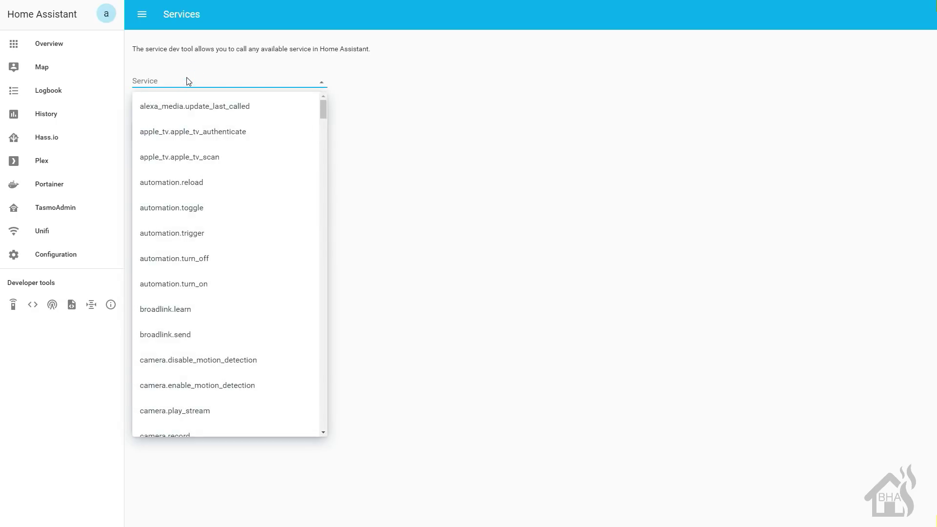
text(camera)
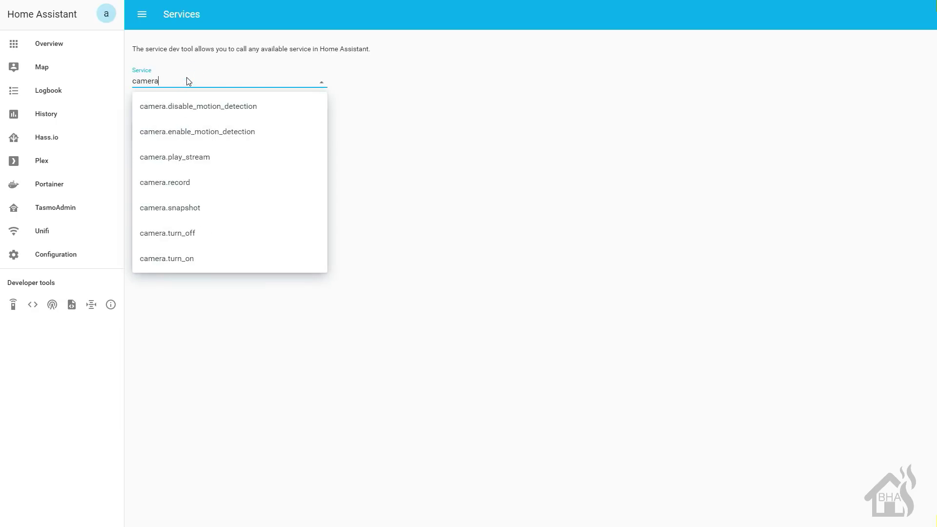
text(.p)
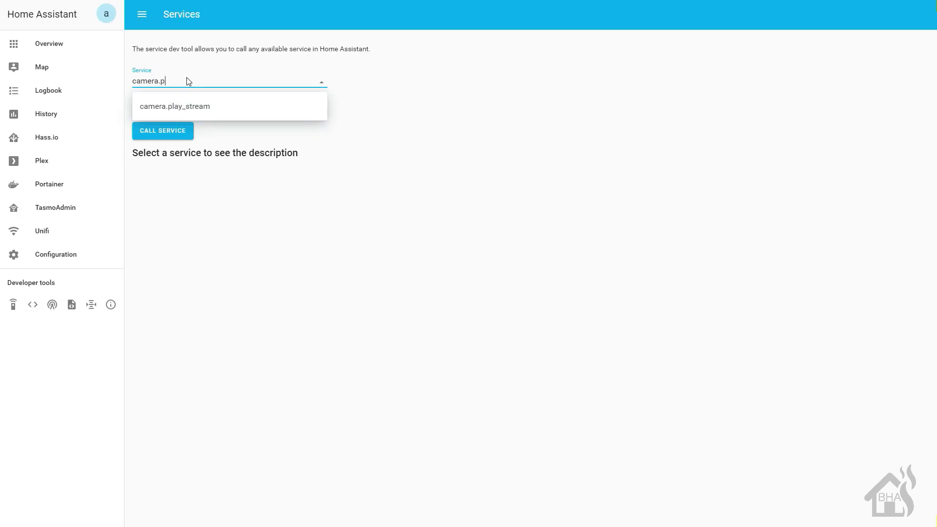
click(215, 108)
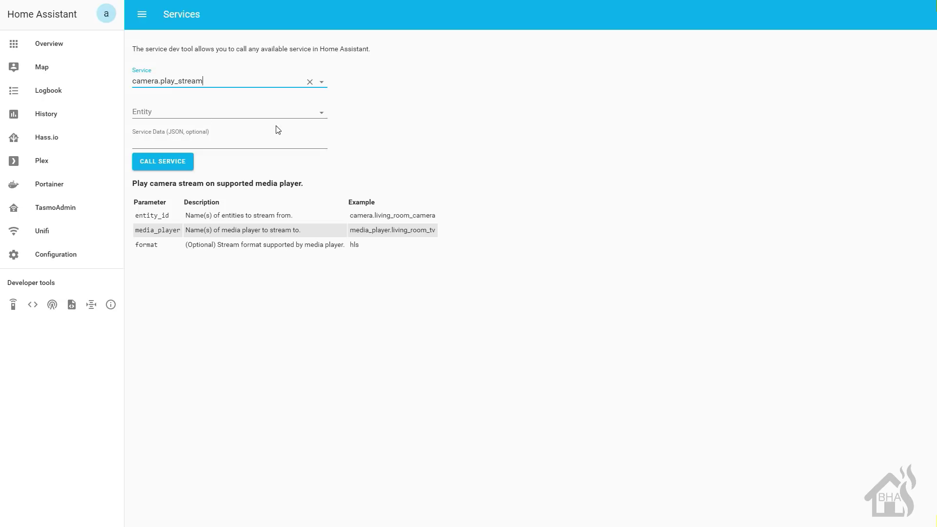
click(322, 114)
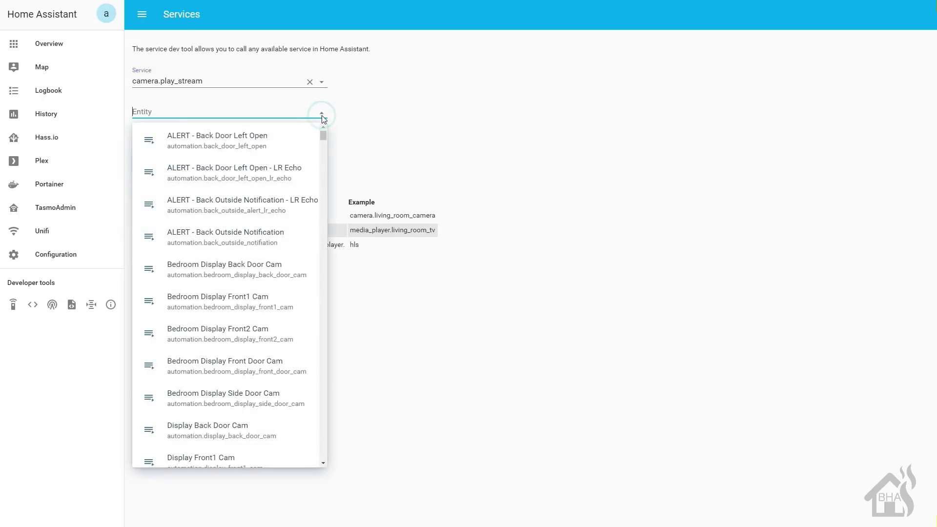
text(camer)
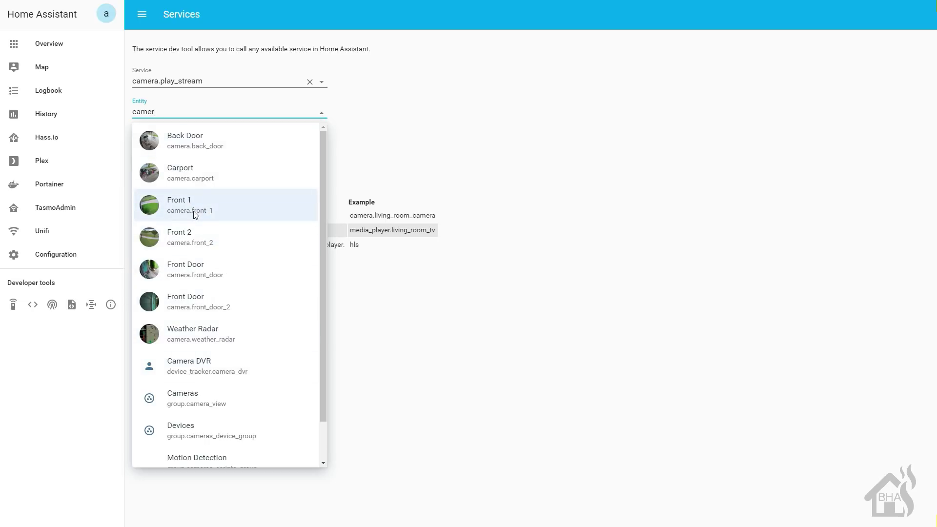
click(181, 267)
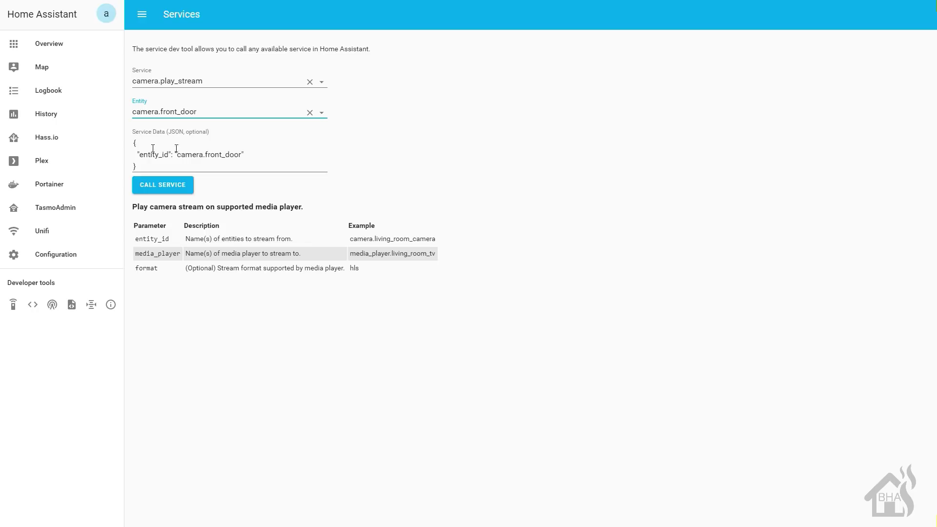
Append a new "media_player": "media_player.livingroom_atv" line to the service data JSON.
click(263, 156)
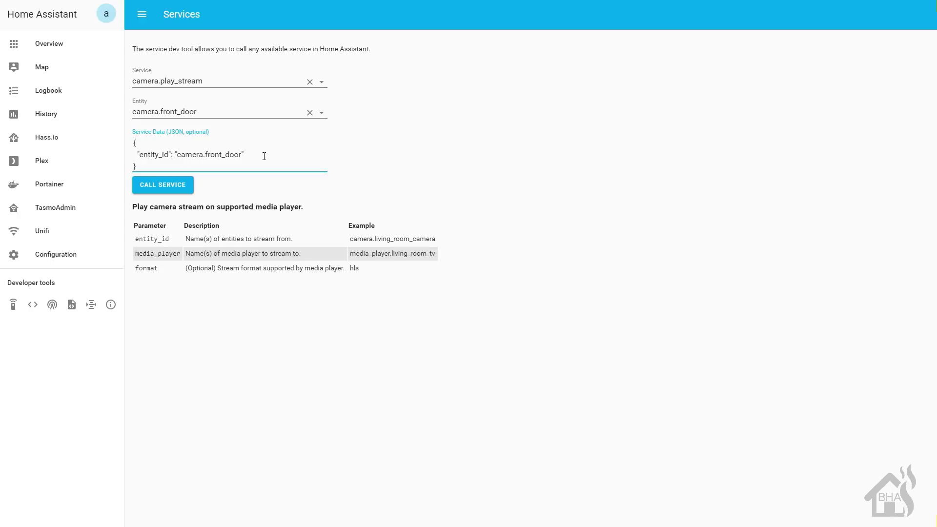
text(,)
key(Return)
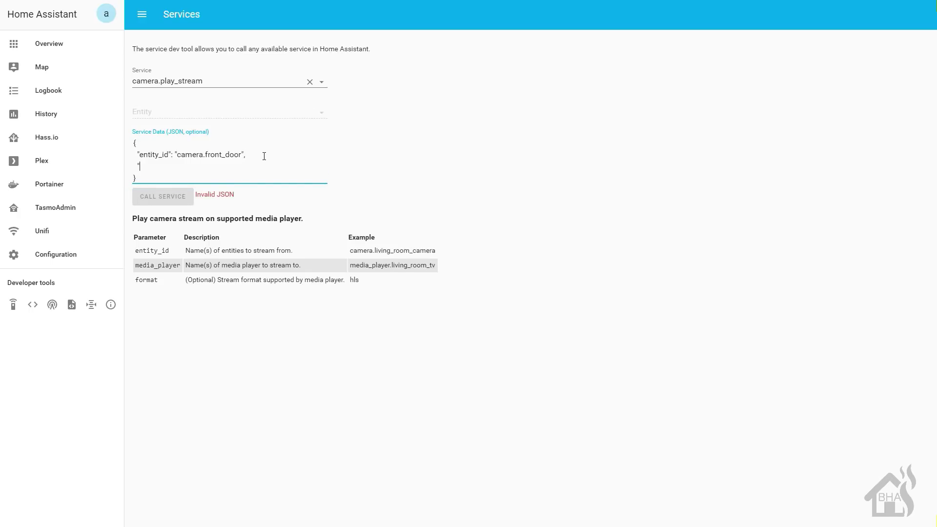
text("media_player)
text(": "media_player.livingroo)
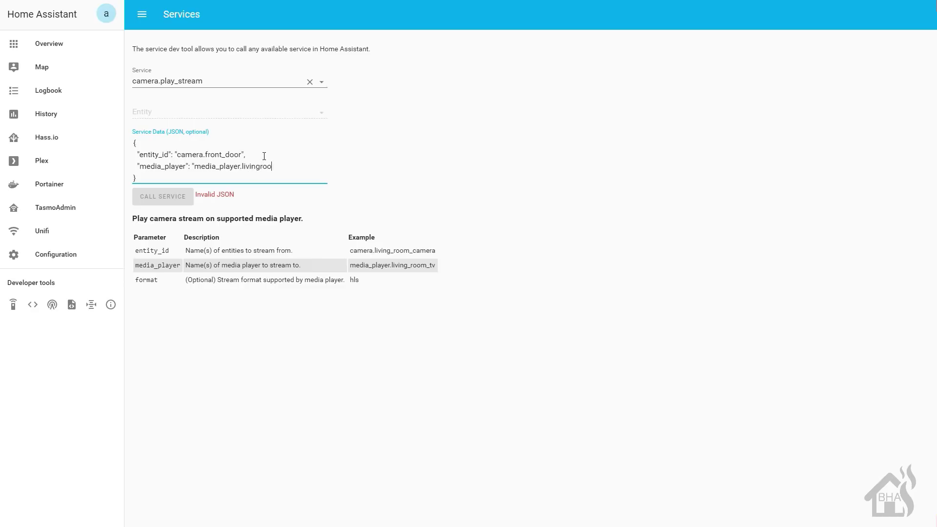
text(atv")
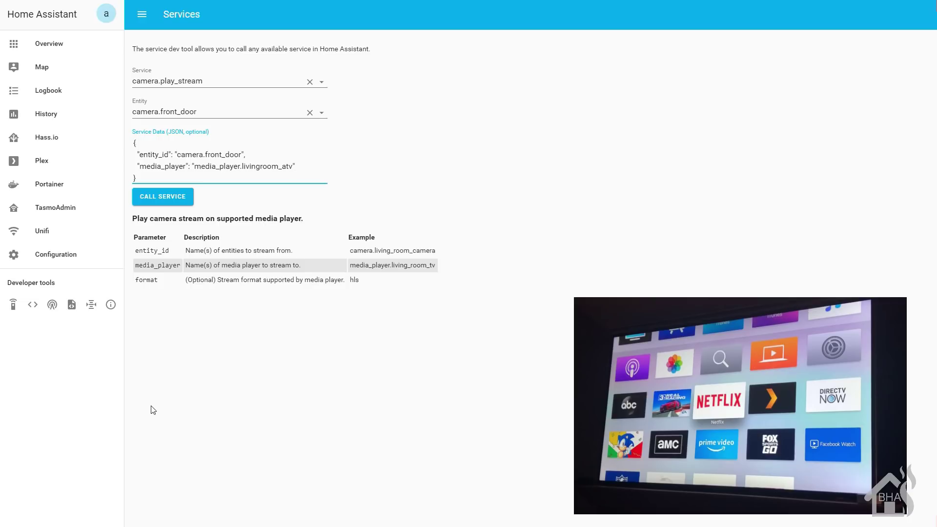
Call camera.play_stream with the front door camera and living-room Apple TV data.
click(145, 198)
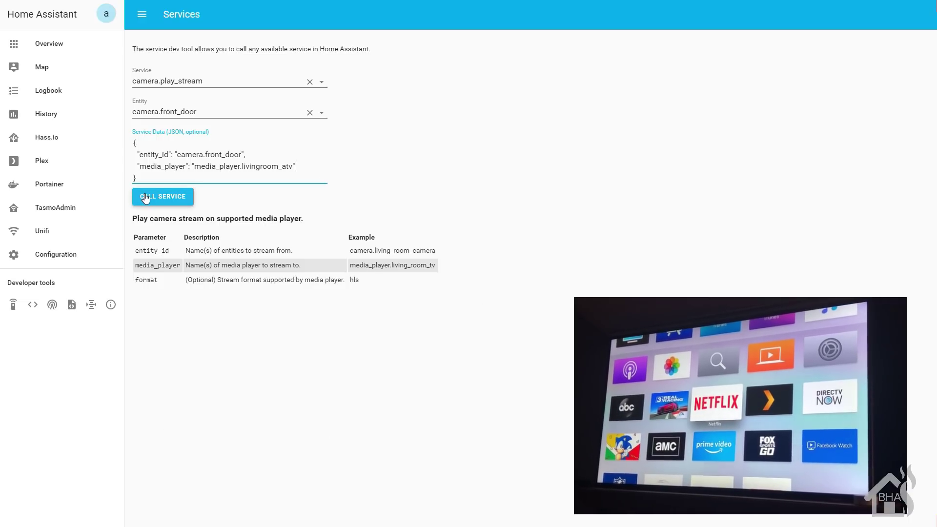
click(146, 198)
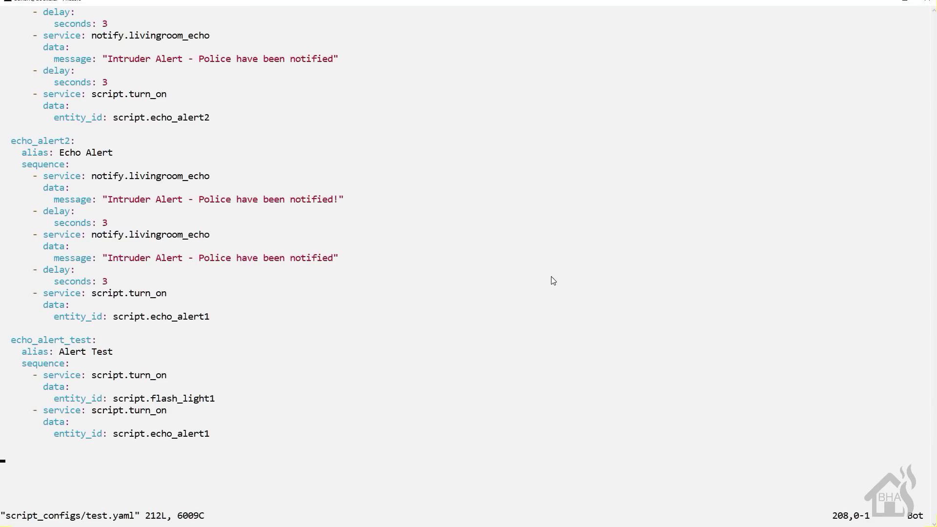
Begin a test_camera_stream script with alias 'Test Camera Stream' and a sequence: block.
text(i)
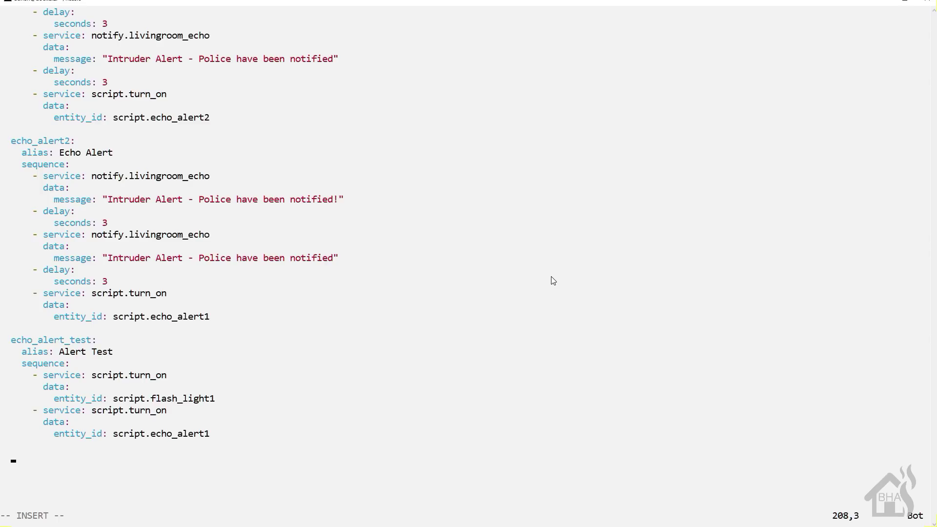
text(  test_camera_stream:)
key(Return)
key(BackSpace)
key(BackSpace)
key(BackSpace)
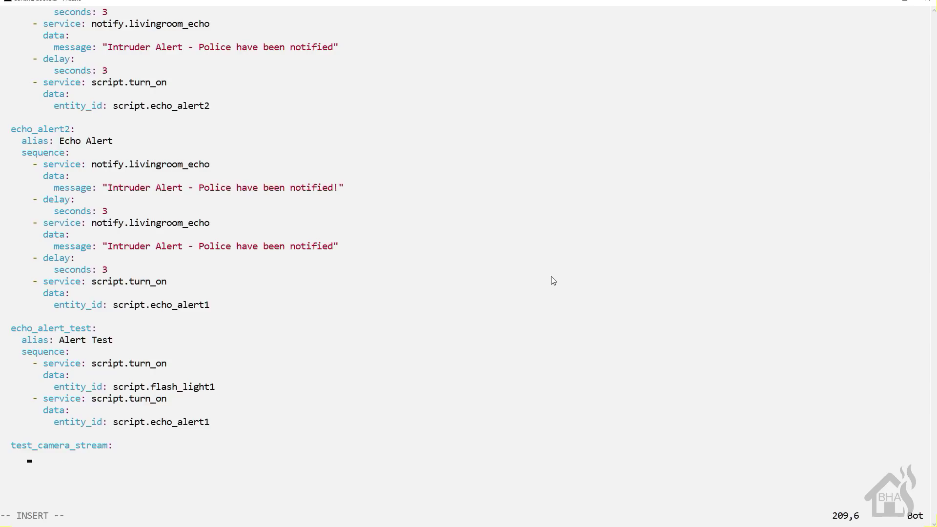
key(BackSpace)
key(BackSpace)
key(BackSpace)
text(alias: Test Camere)
key(BackSpace)
text(a Stream)
key(Return)
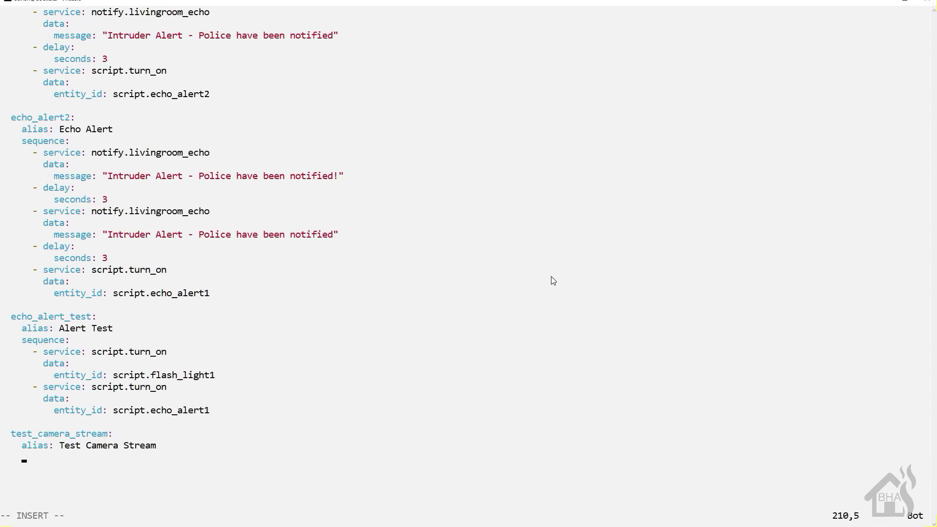
text(sequence:)
key(Return)
key(BackSpace)
key(BackSpace)
key(BackSpace)
key(BackSpace)
key(BackSpace)
key(BackSpace)
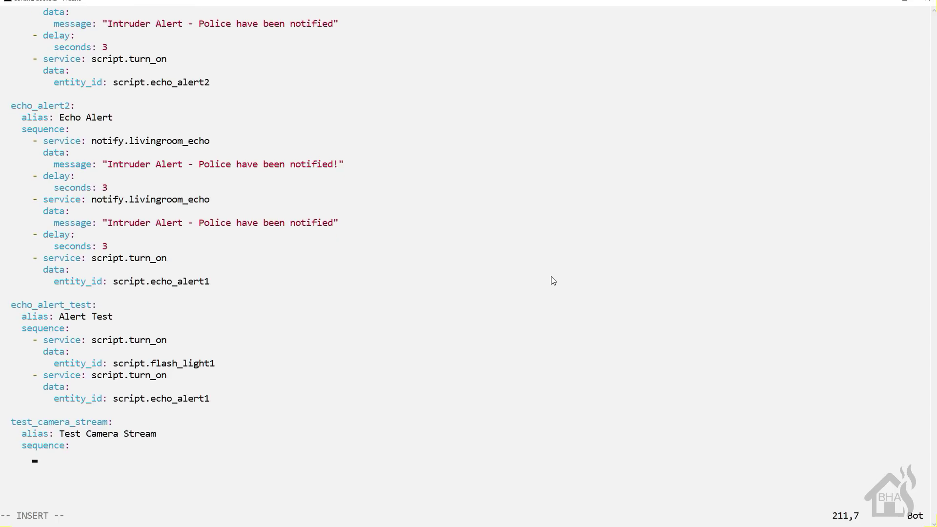
Add a camera.play_stream call for camera.front_door to media_player.livingroom_atv, then save with :wq!
text(- service: camera.play_stream)
key(Return)
text(data:)
key(Return)
key(BackSpace)
key(BackSpace)
key(BackSpace)
text(e)
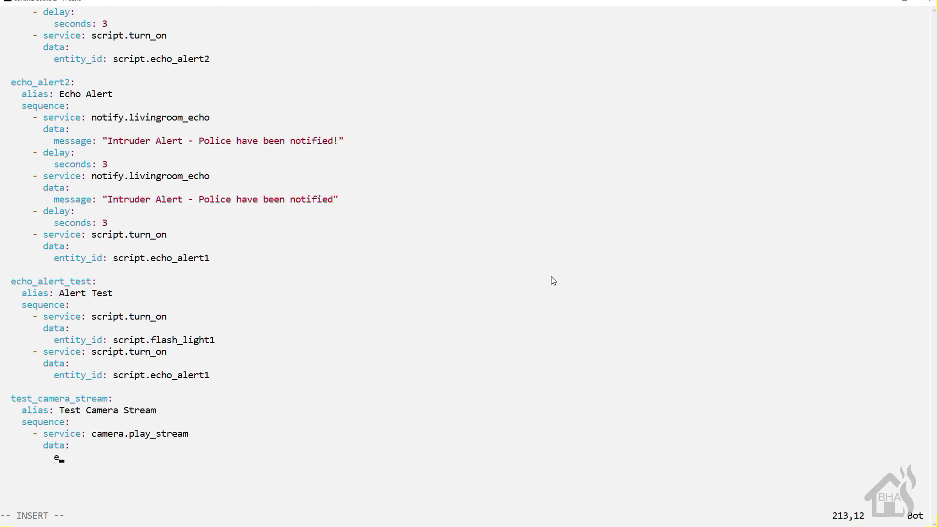
text(ntity_id: camera.front_door)
key(Return)
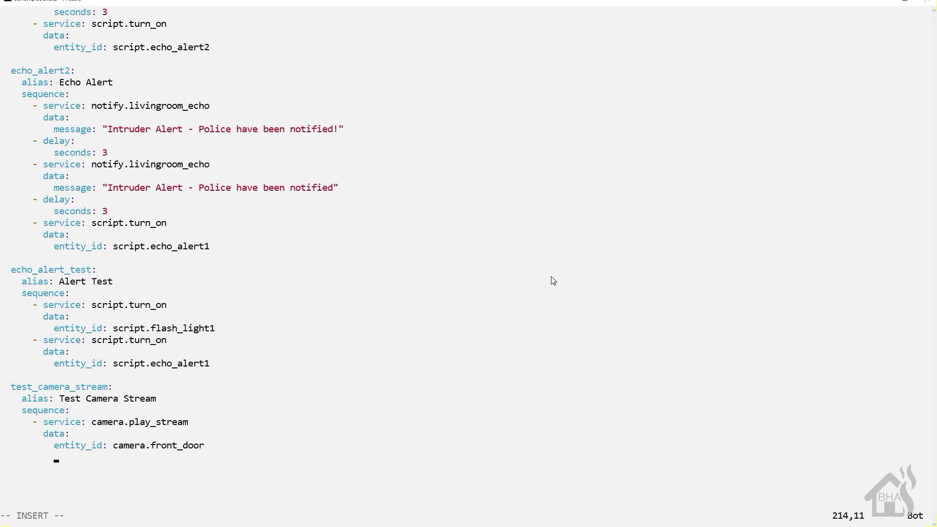
text(media_player: media_player.livingroom_atv)
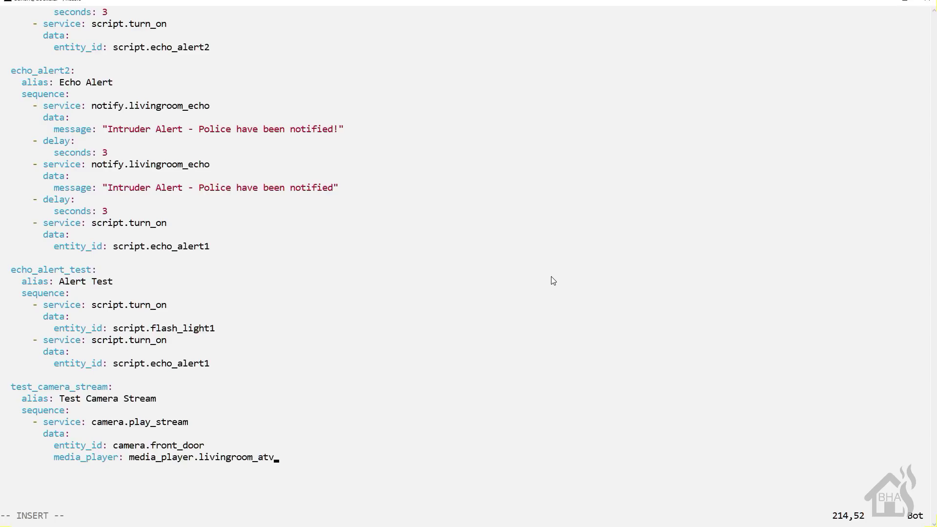
key(Escape)
text(:wq!)
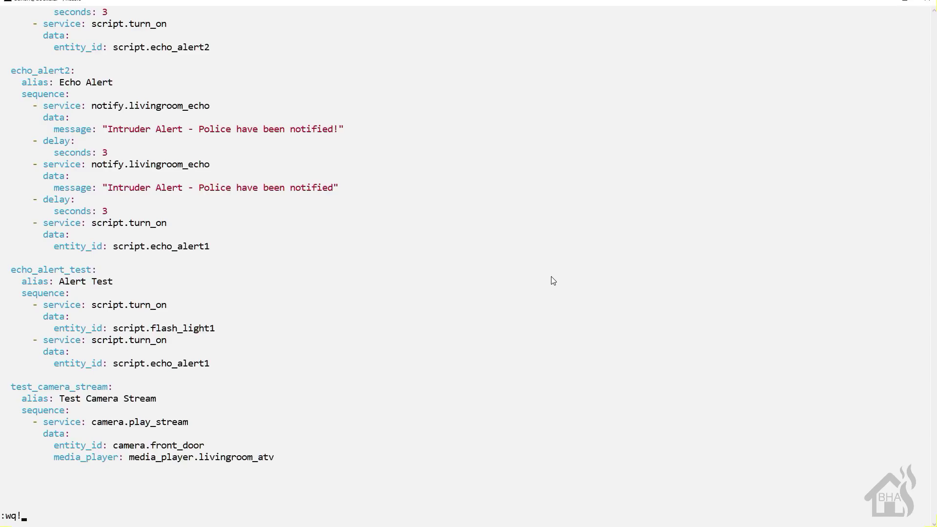
key(Return)
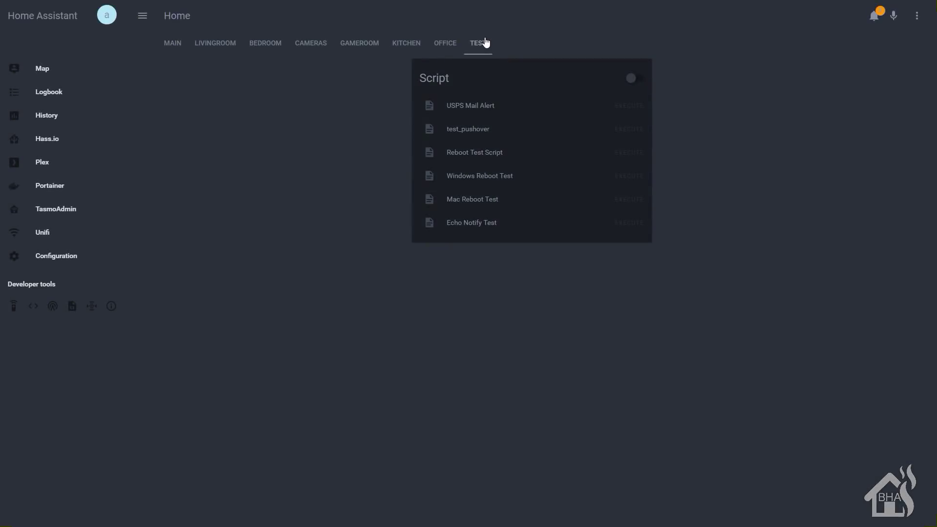
Check the configuration is valid, reload scripts, and go back to the Overview TEST tab.
click(50, 259)
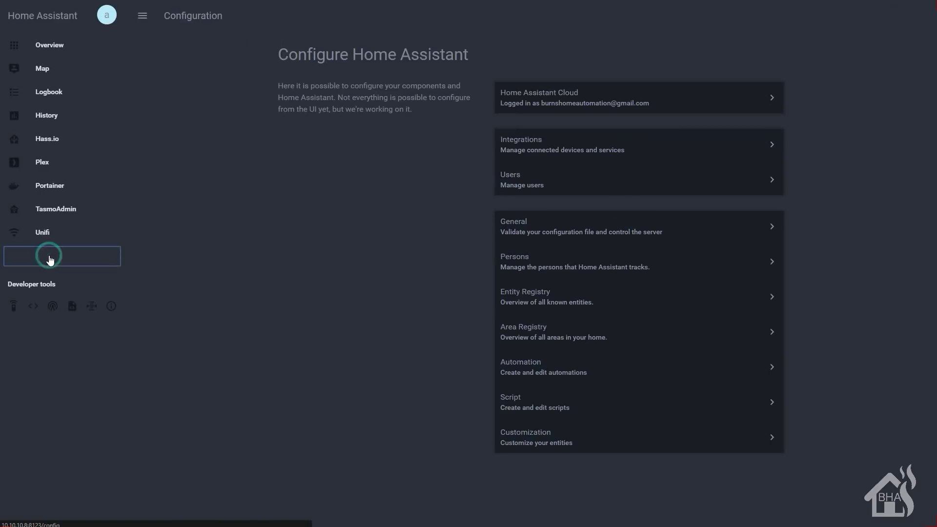
click(555, 226)
click(646, 167)
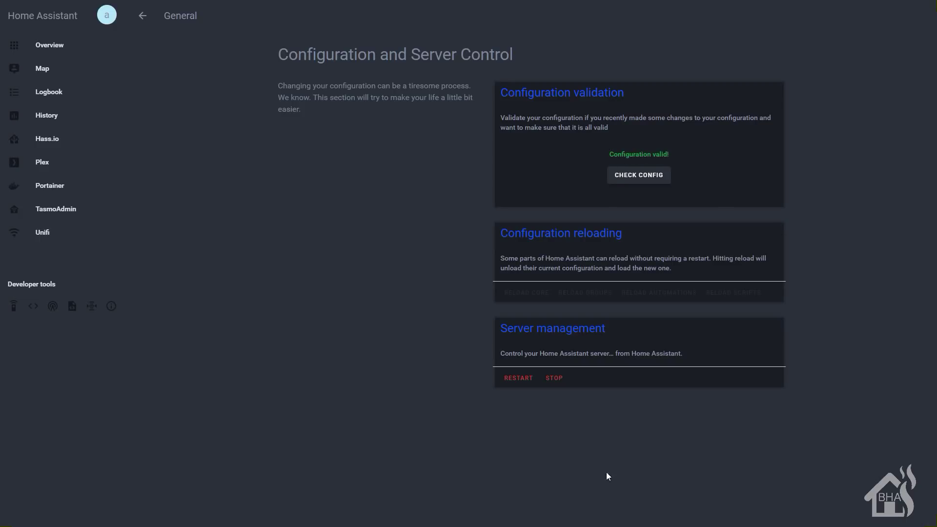
click(730, 294)
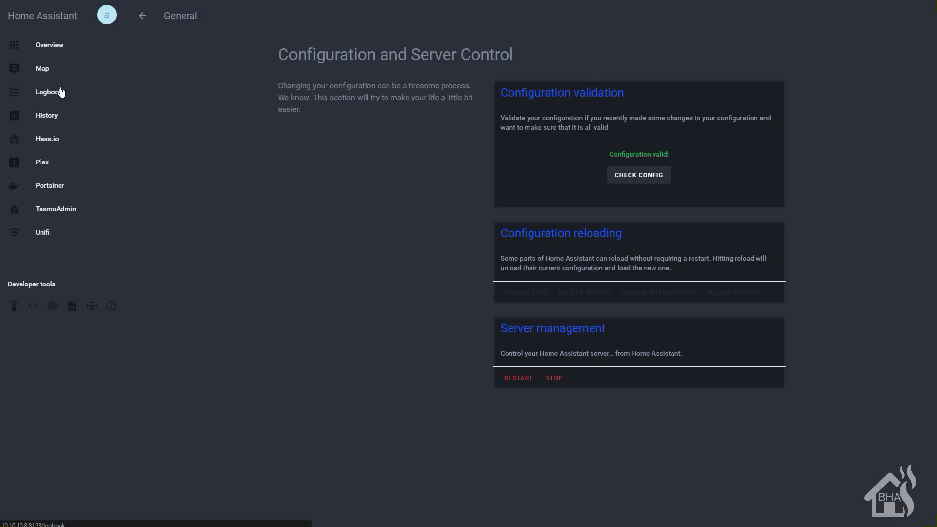
click(58, 52)
click(477, 51)
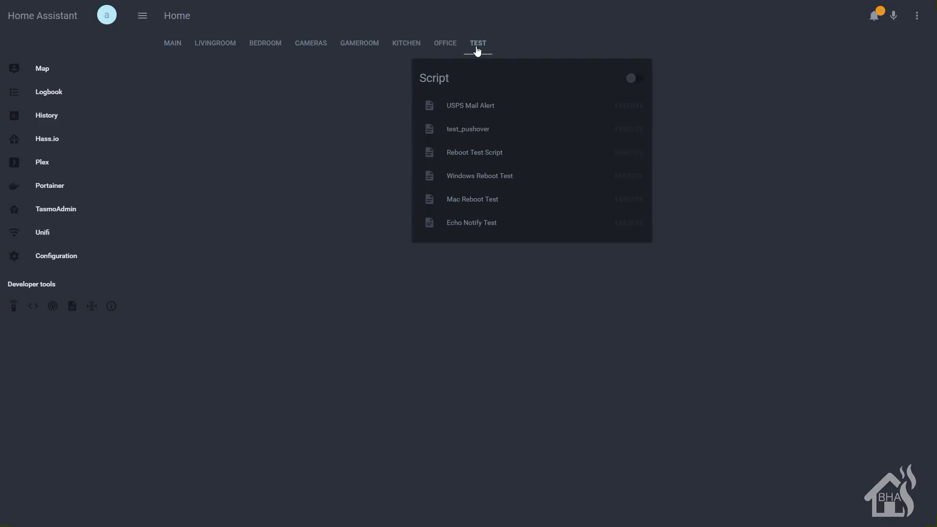
Add a Test Camera Stream entity to the TEST view's Script card, save it, and leave edit mode.
click(920, 19)
click(902, 42)
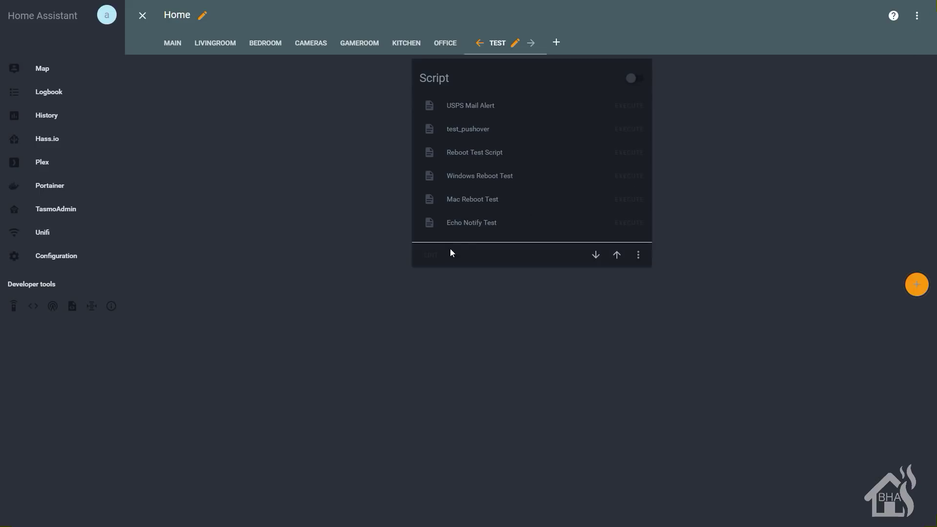
click(430, 257)
click(293, 422)
text(test)
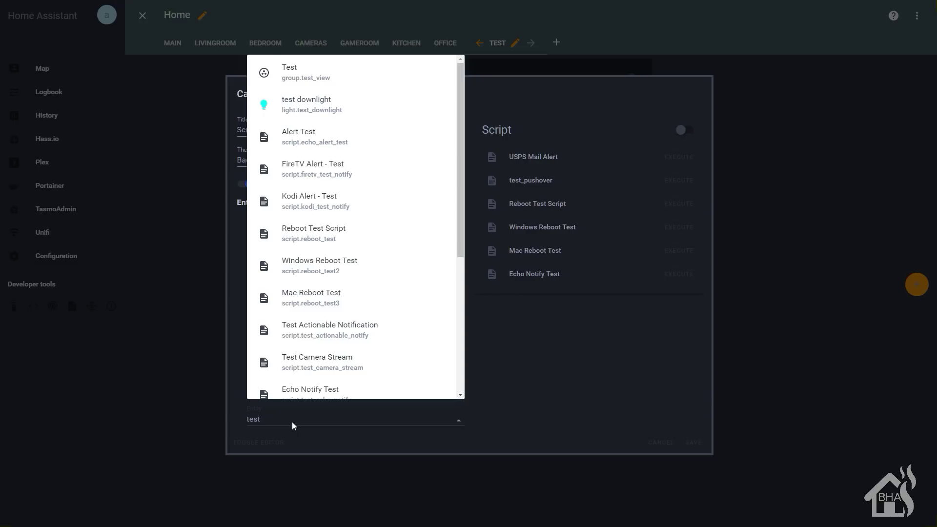
key(Escape)
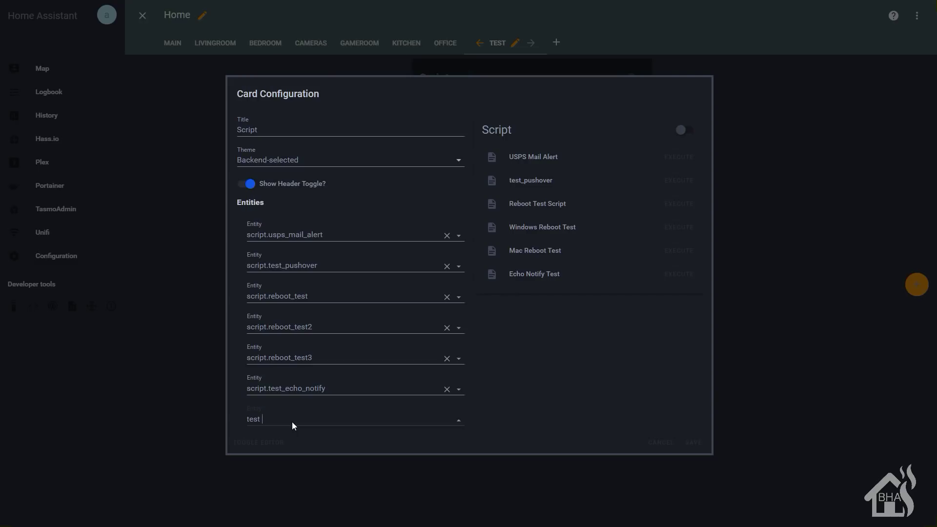
text(_)
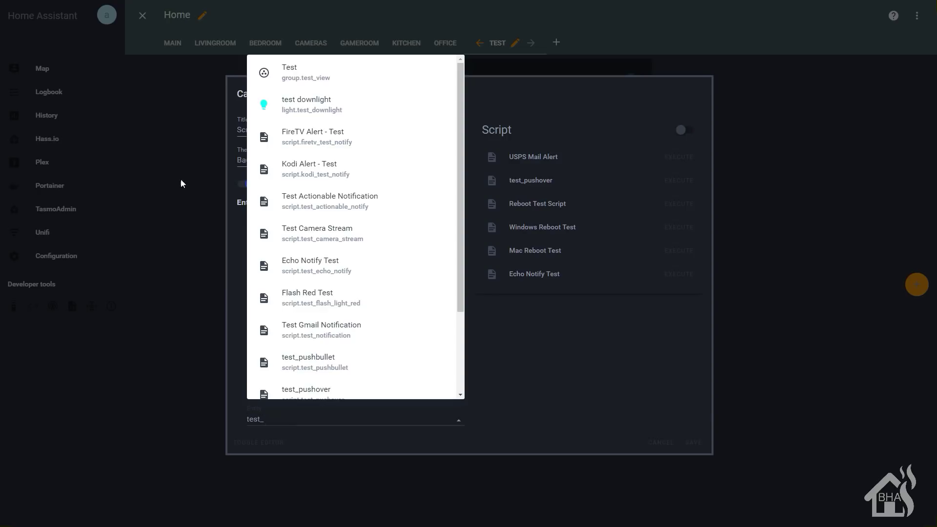
click(303, 231)
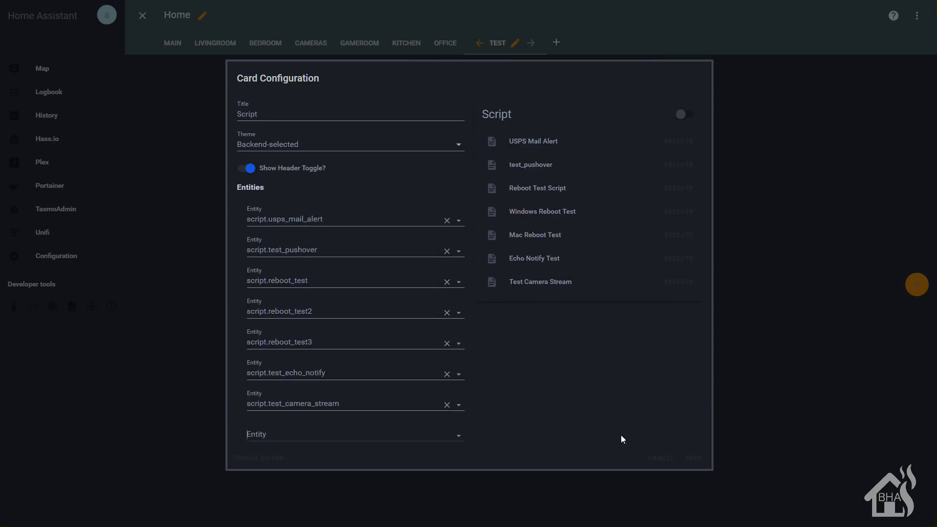
click(695, 457)
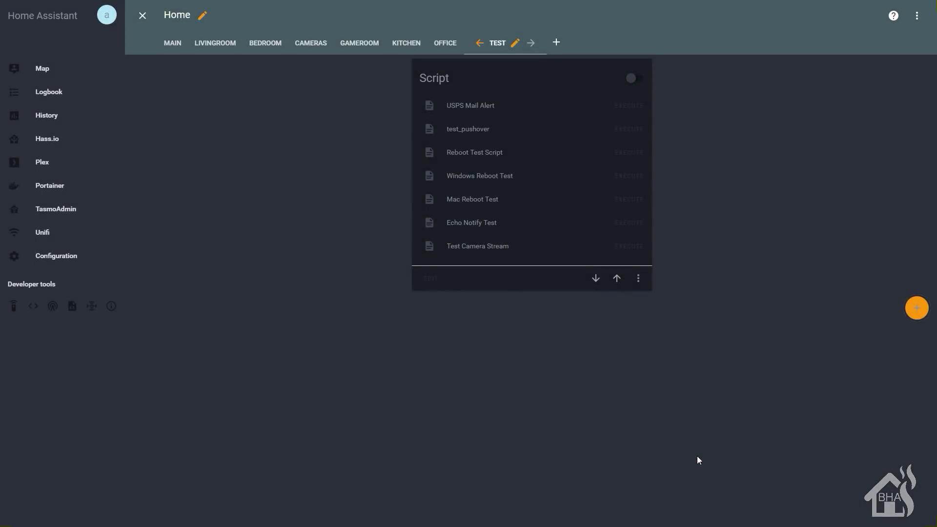
click(142, 16)
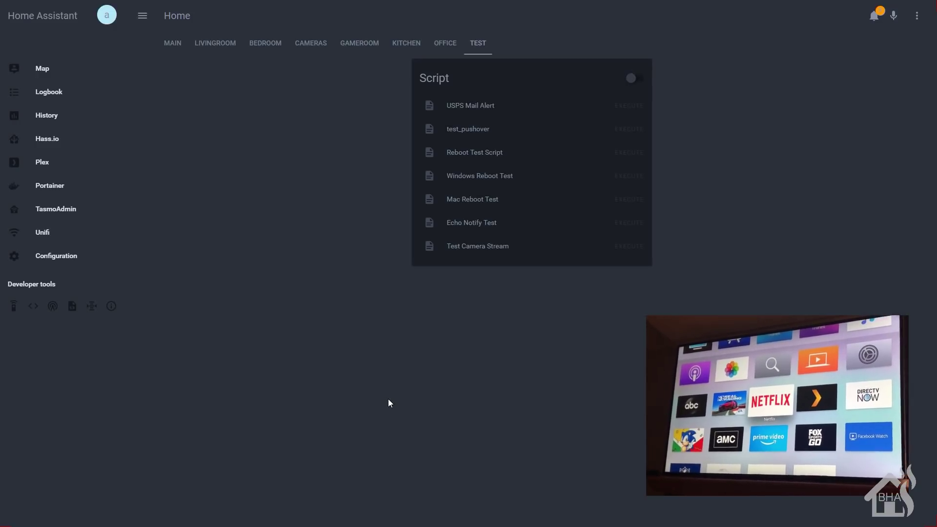
click(629, 247)
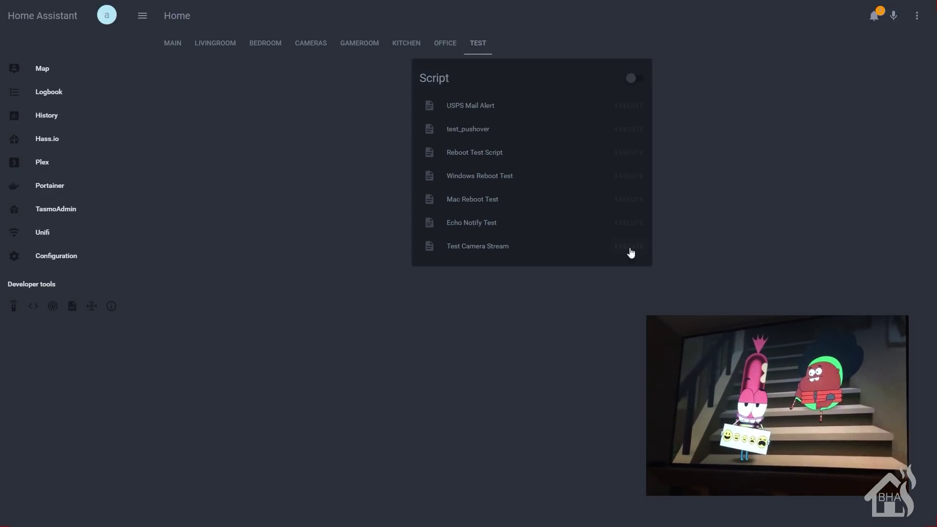
Execute Test Camera Stream from the Script card to show the front door feed on the TV.
click(631, 250)
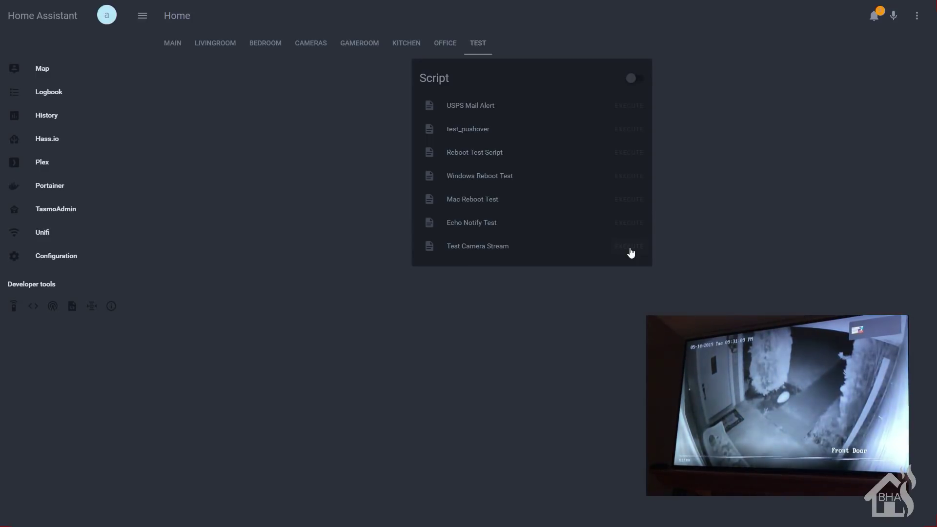